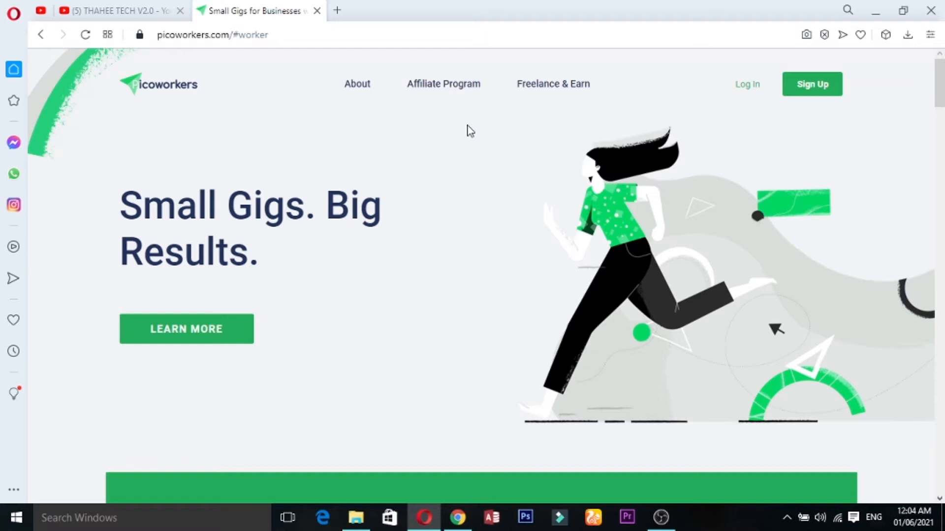
Open the Freelance & Earn page and review the workers' latest completed tasks, total earnings and requested withdrawals.
left_click(541, 92)
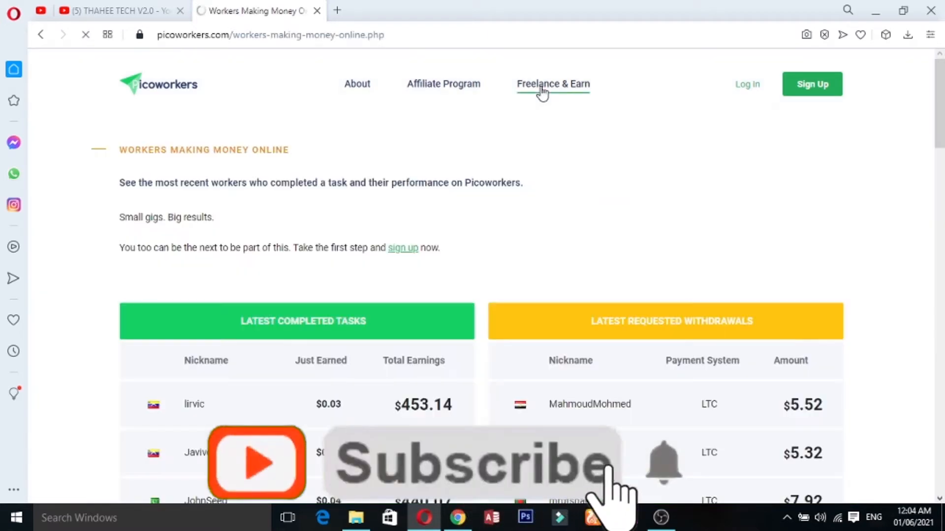
scroll(513, 111, "down", 4)
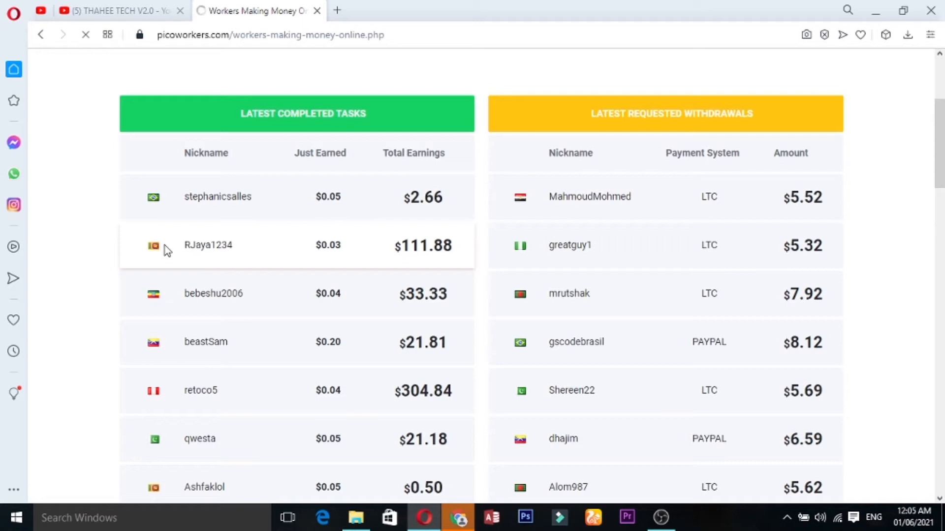
left_click_drag(165, 246, 315, 243)
left_click_drag(391, 248, 458, 251)
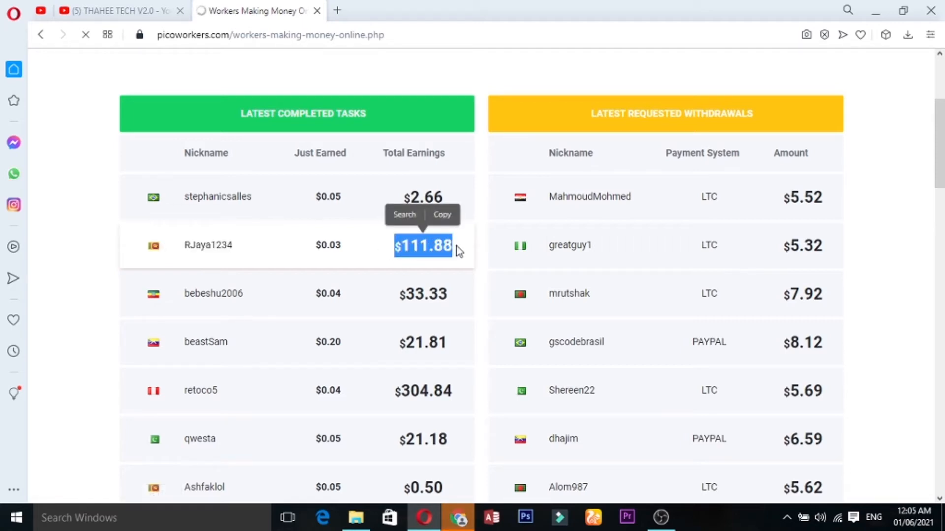
scroll(457, 247, "down", 1)
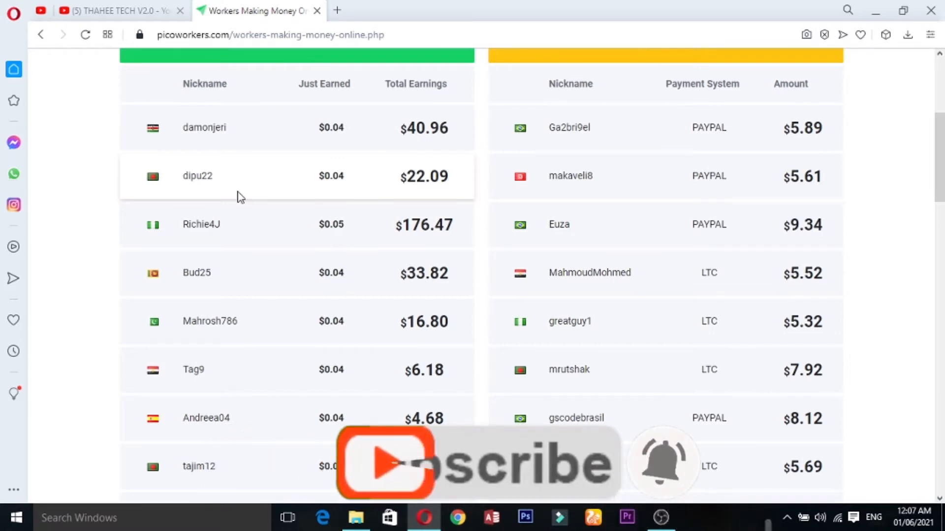
scroll(353, 235, "up", 6)
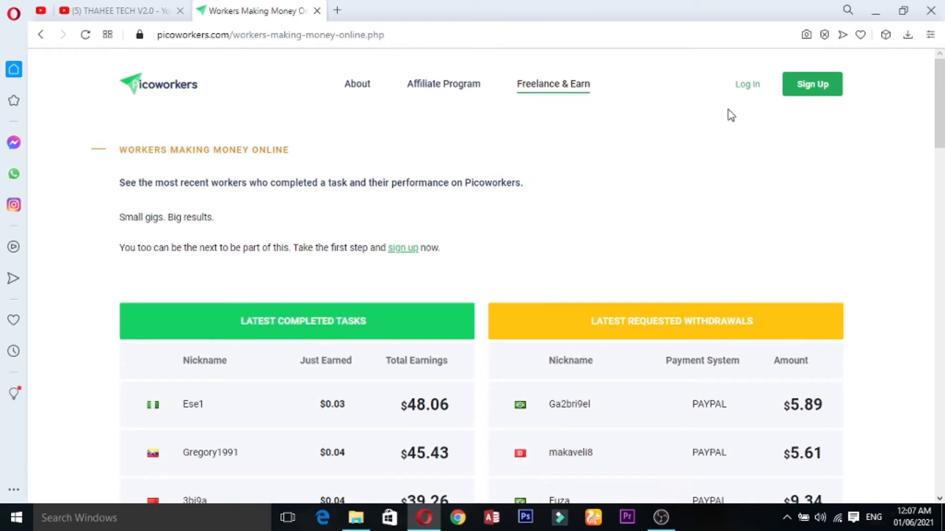
Open the sign-up form, choose Sri Lanka as the country, and tick both the terms agreement and the periodic email option.
left_click(836, 93)
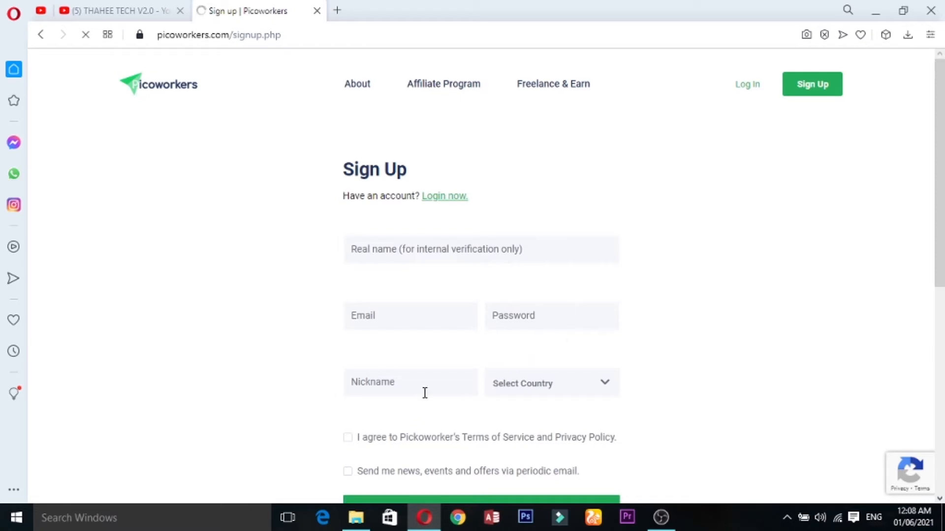
scroll(425, 393, "down", 1)
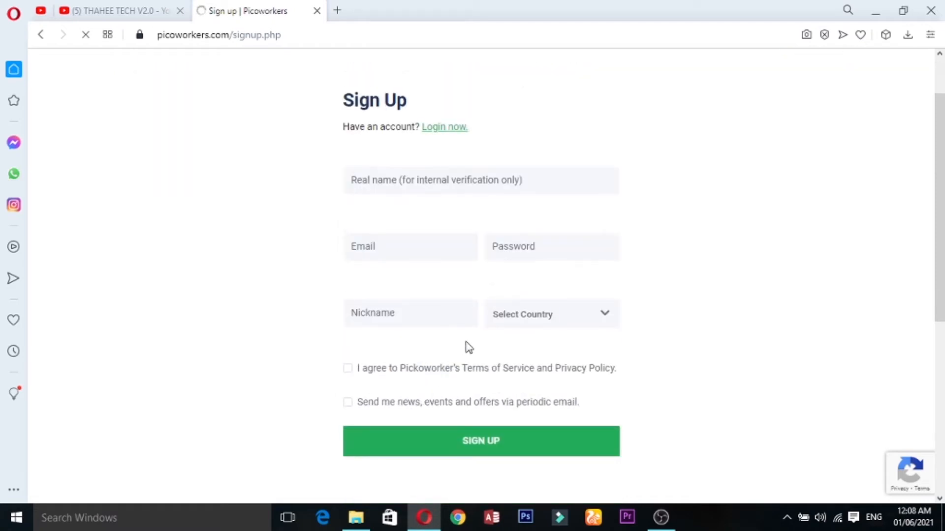
left_click(580, 322)
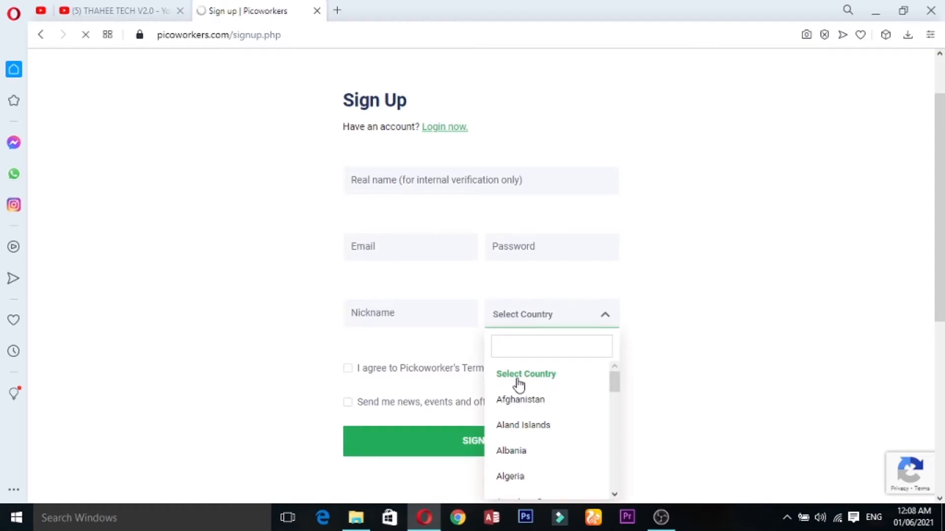
scroll(517, 389, "down", 10)
scroll(518, 398, "down", 20)
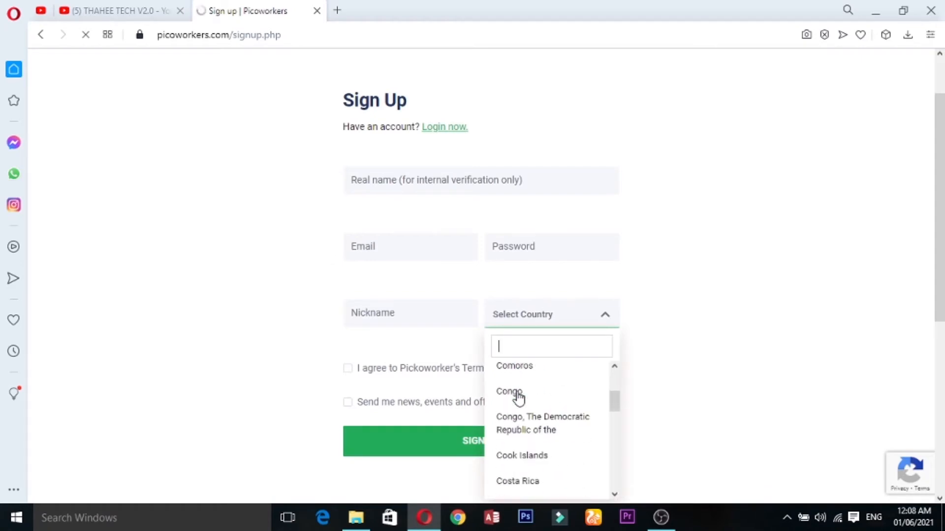
scroll(518, 399, "down", 20)
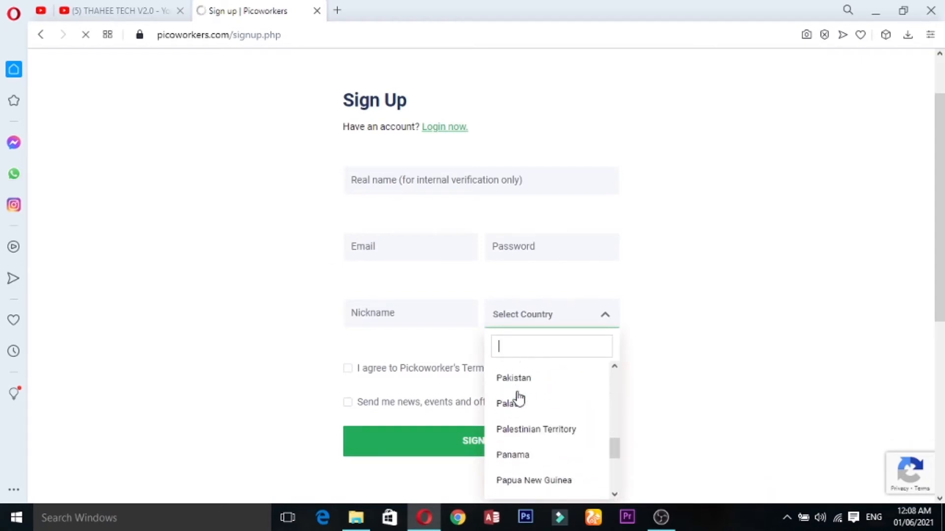
scroll(518, 397, "down", 8)
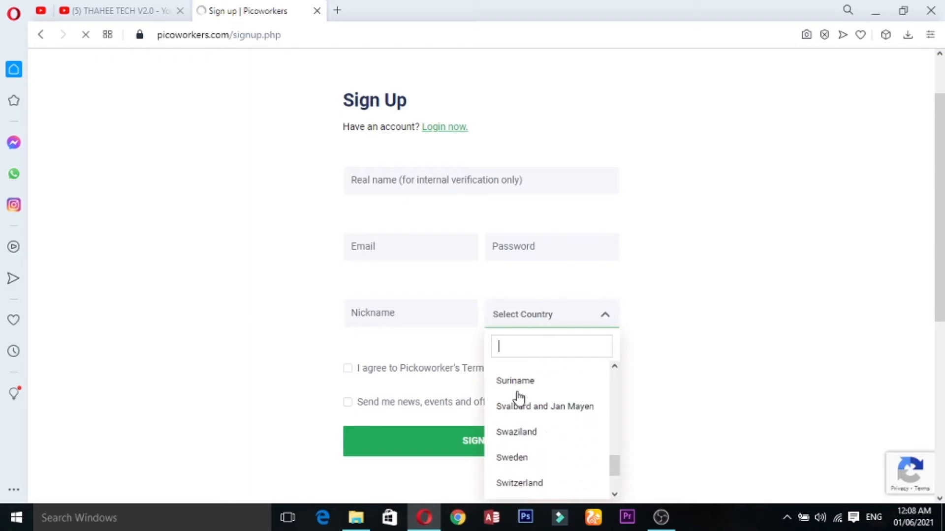
scroll(516, 398, "up", 2)
left_click(517, 399)
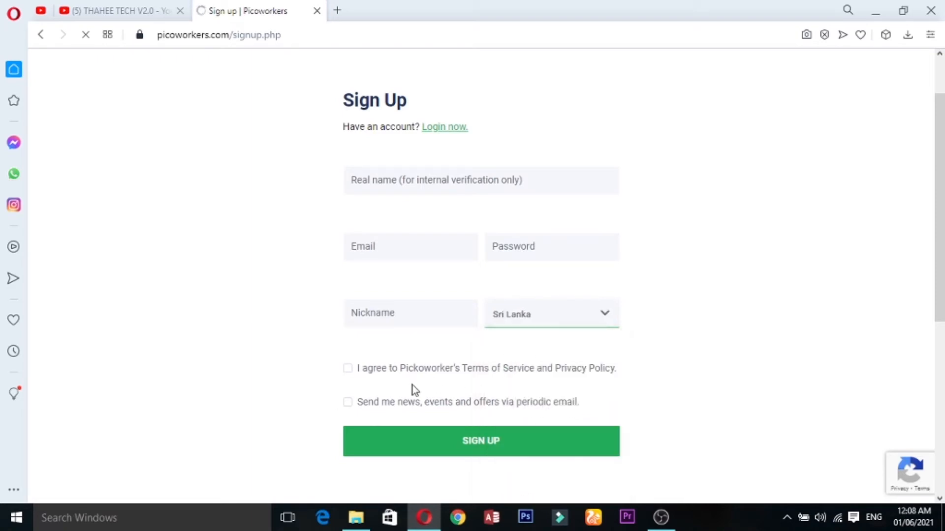
left_click(347, 369)
left_click(348, 402)
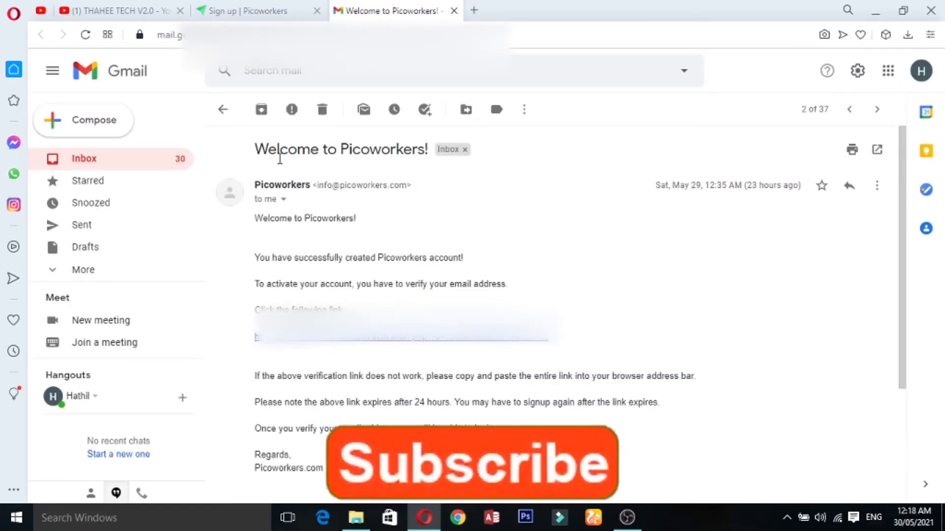
Read through the Picoworkers welcome email, including its account activation instructions.
double_click(422, 160)
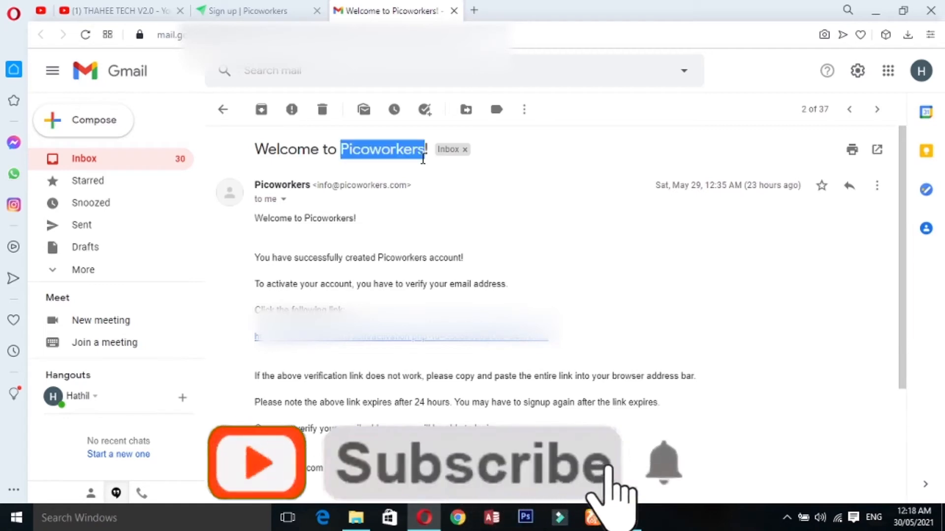
scroll(256, 266, "down", 1)
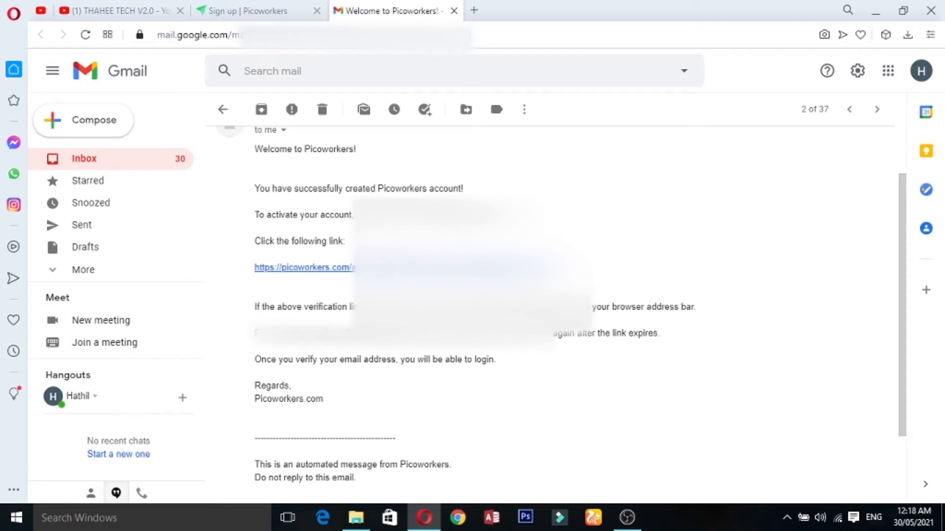
Go back to the Picoworkers sign-up page, switch to its login form and log in with Remember me enabled.
left_click(259, 7)
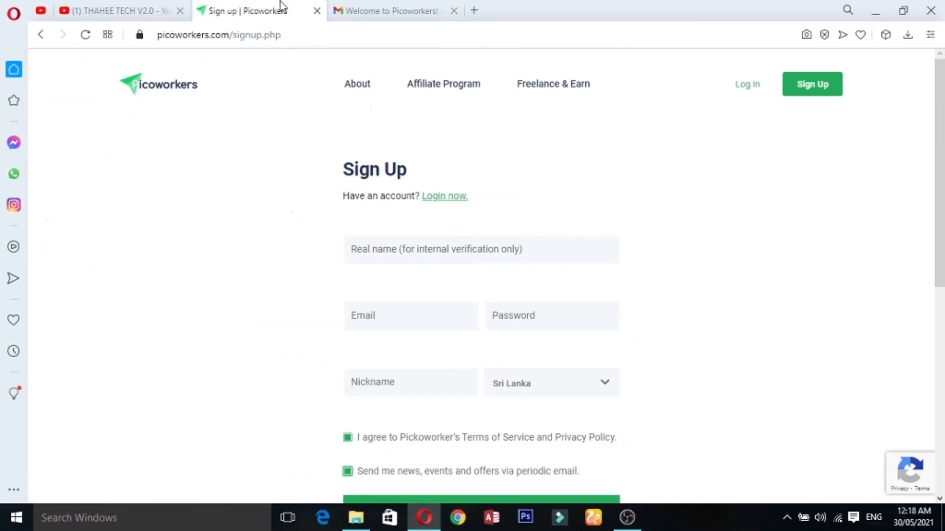
left_click(450, 197)
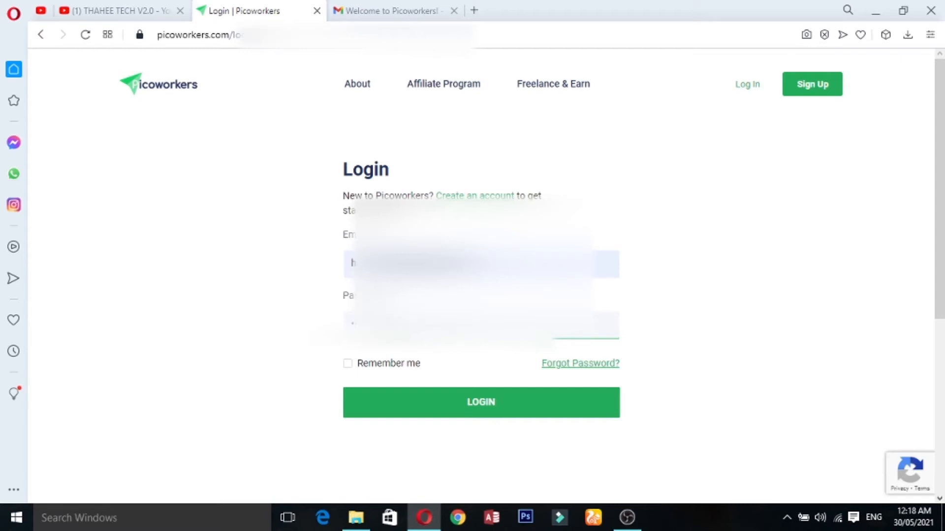
left_click(361, 365)
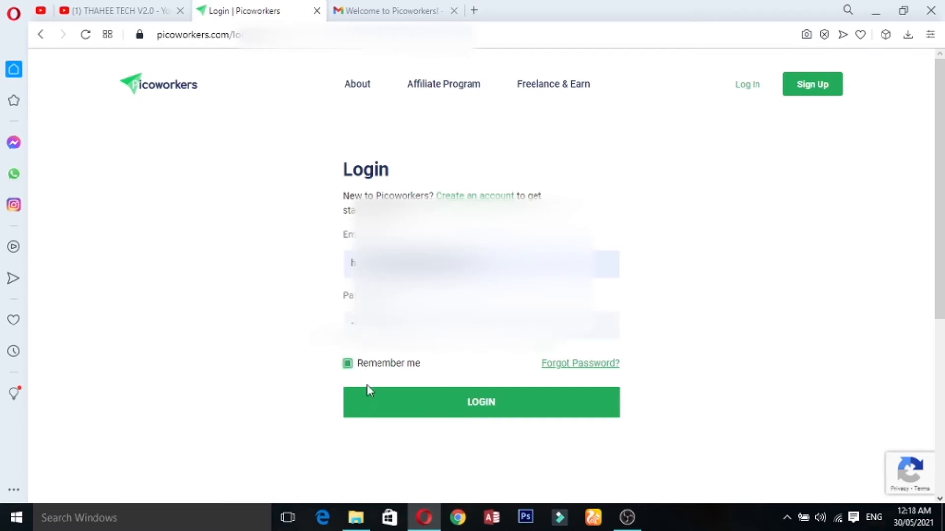
left_click(383, 406)
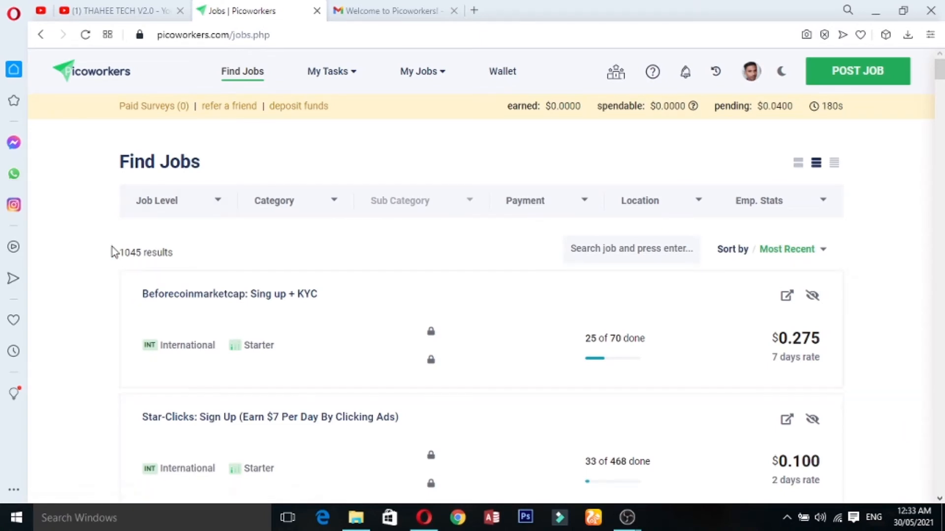
Look through the most recent jobs on the Find Jobs page, including their pay and completion progress.
scroll(99, 236, "down", 3)
scroll(99, 236, "up", 3)
scroll(121, 295, "down", 1)
scroll(122, 294, "down", 2)
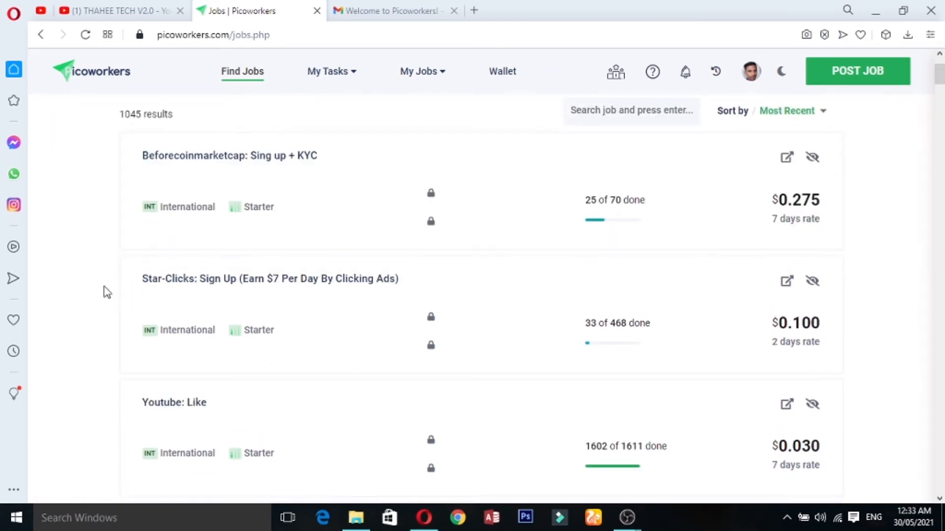
middle_click(103, 286)
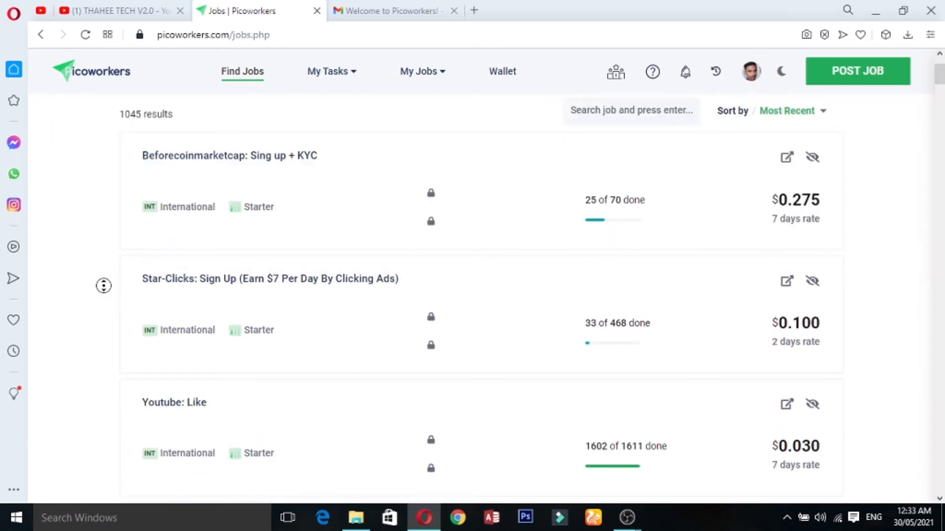
scroll(884, 256, "up", 2)
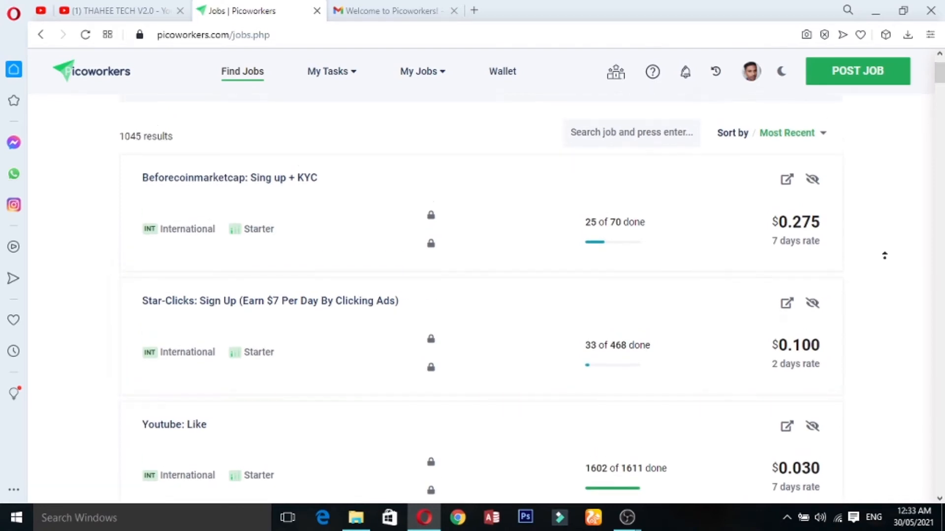
scroll(884, 256, "up", 1)
middle_click(884, 256)
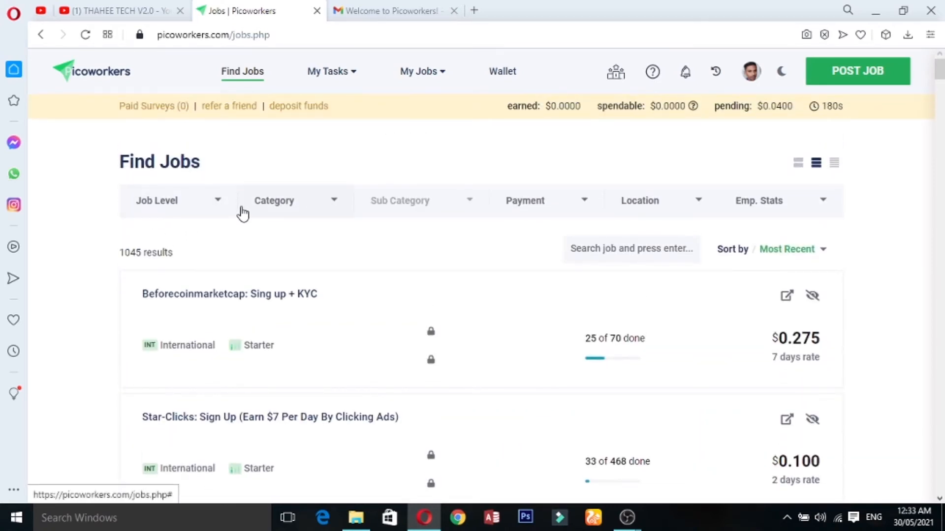
Examine the options offered by the Job Level filter and the full list in the Category filter.
left_click(215, 206)
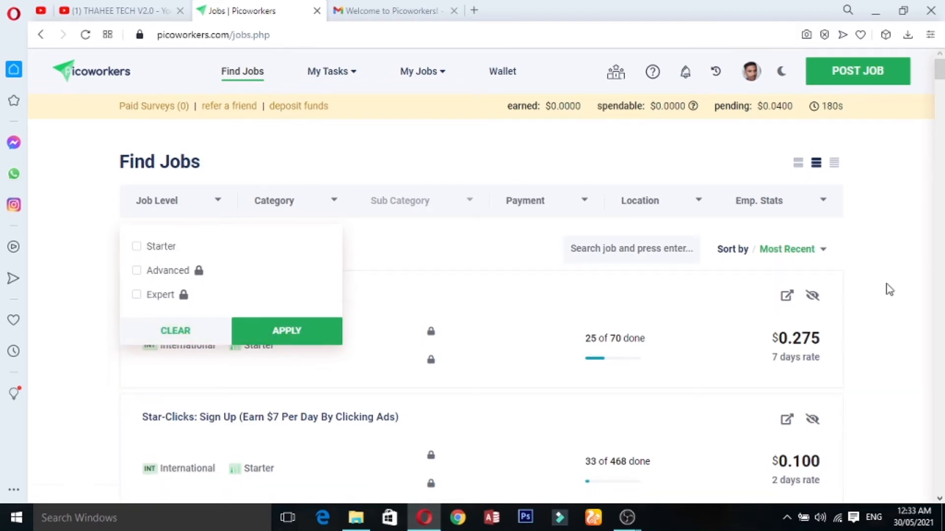
left_click(346, 205)
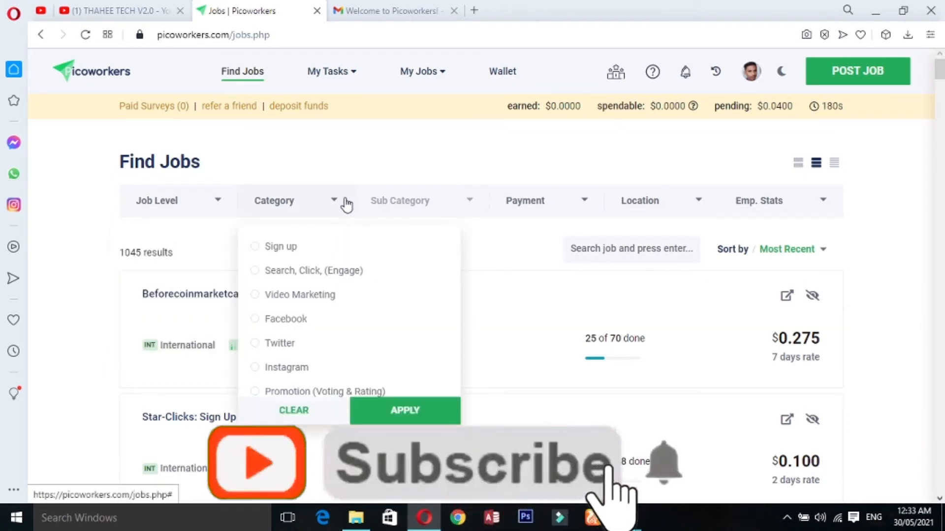
scroll(332, 255, "down", 1)
scroll(332, 254, "down", 5)
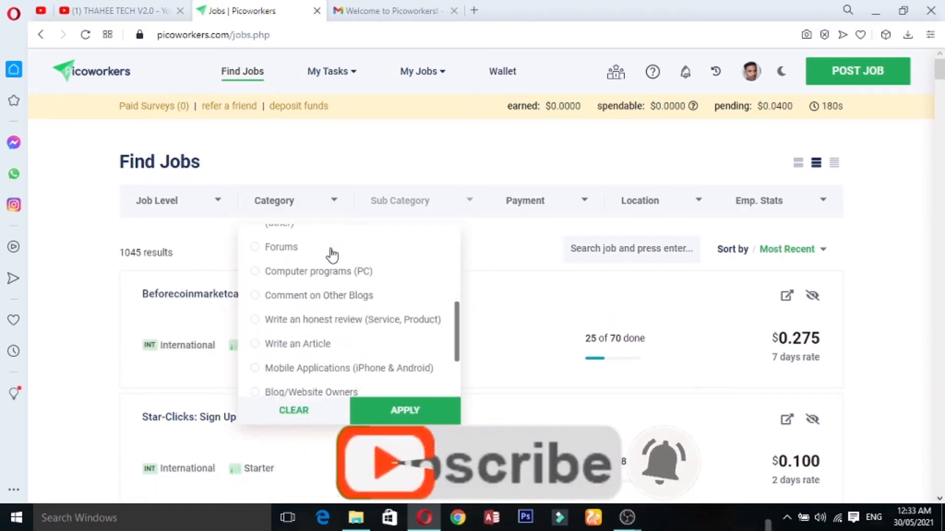
scroll(332, 254, "up", 6)
scroll(332, 254, "up", 1)
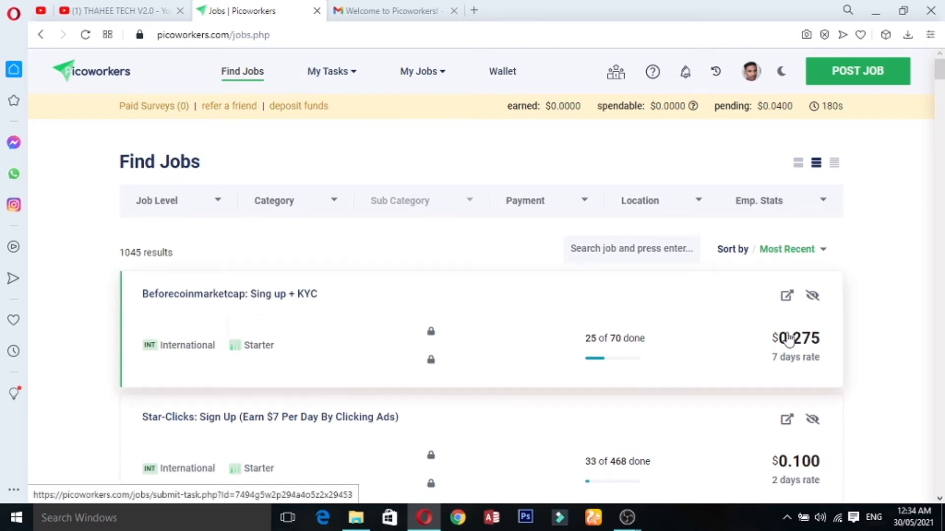
Compare the payments offered for the listed jobs and inspect the price range in the Payment filter.
scroll(789, 339, "down", 5)
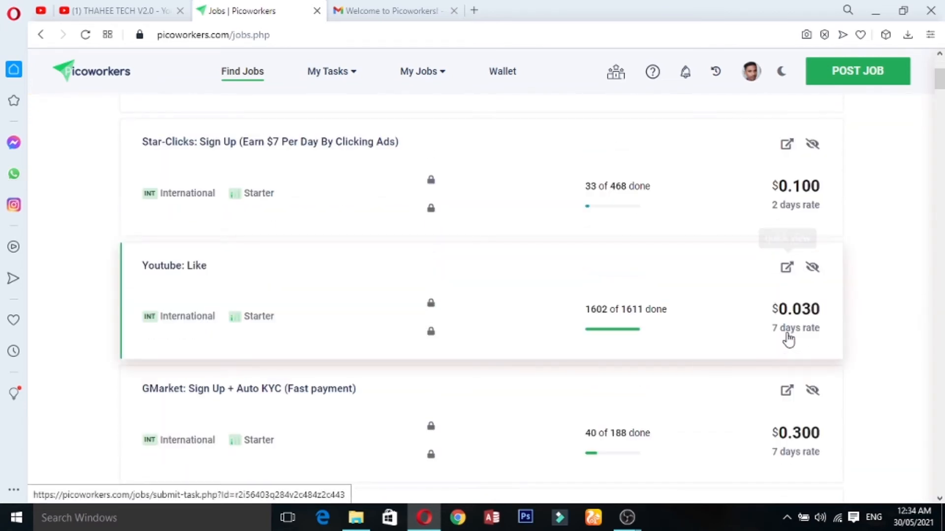
scroll(788, 340, "up", 5)
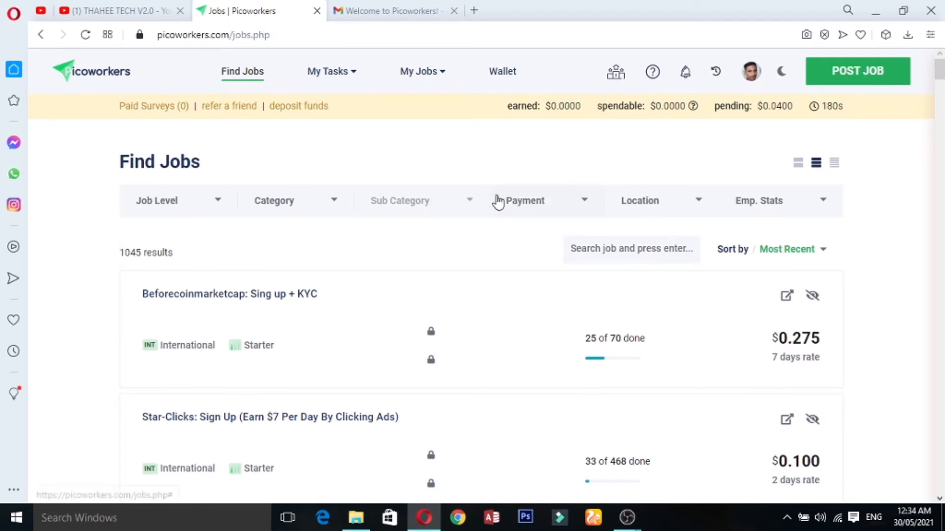
left_click(568, 215)
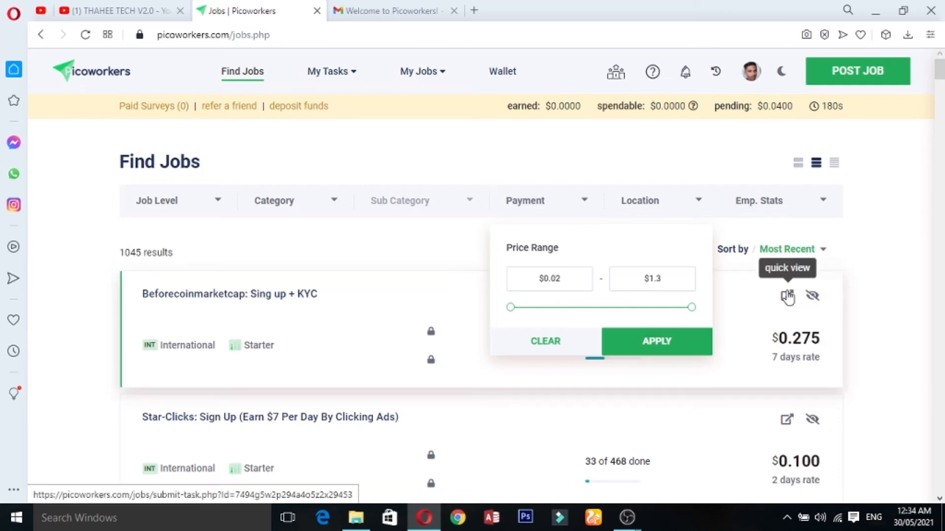
scroll(846, 288, "down", 5)
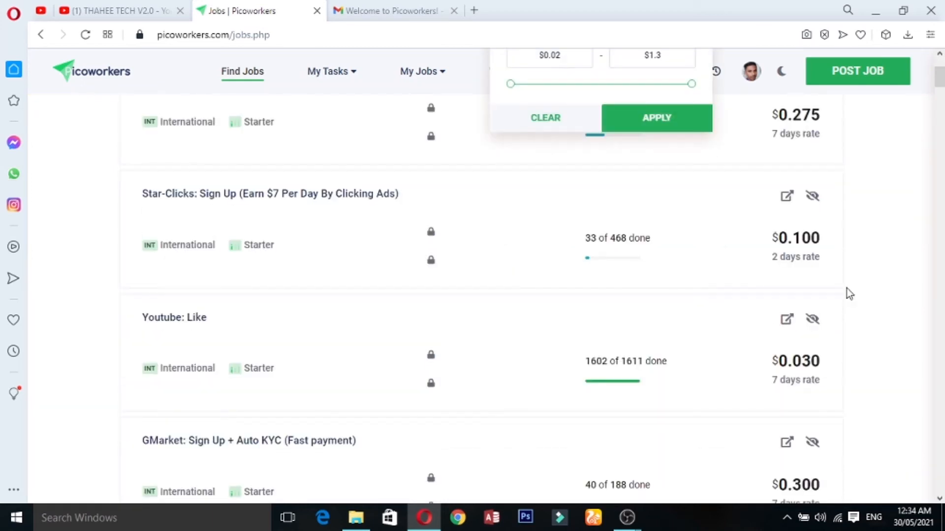
scroll(846, 290, "down", 7)
scroll(847, 291, "up", 12)
Filter the job list by location to Asia.
left_click(714, 206)
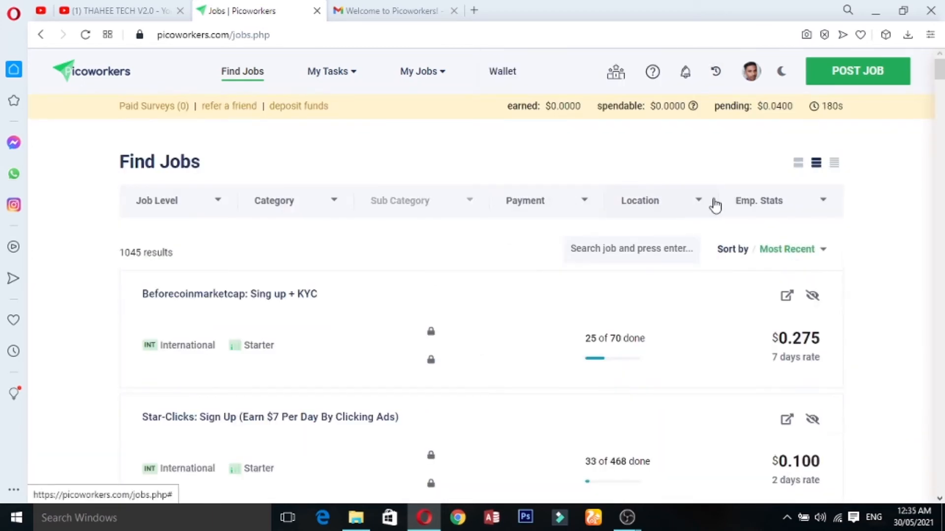
left_click(699, 201)
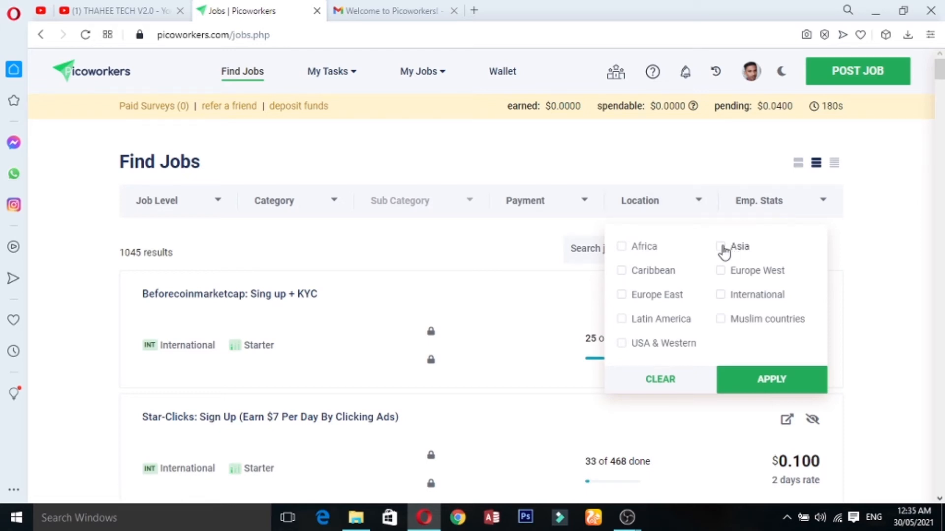
left_click(765, 381)
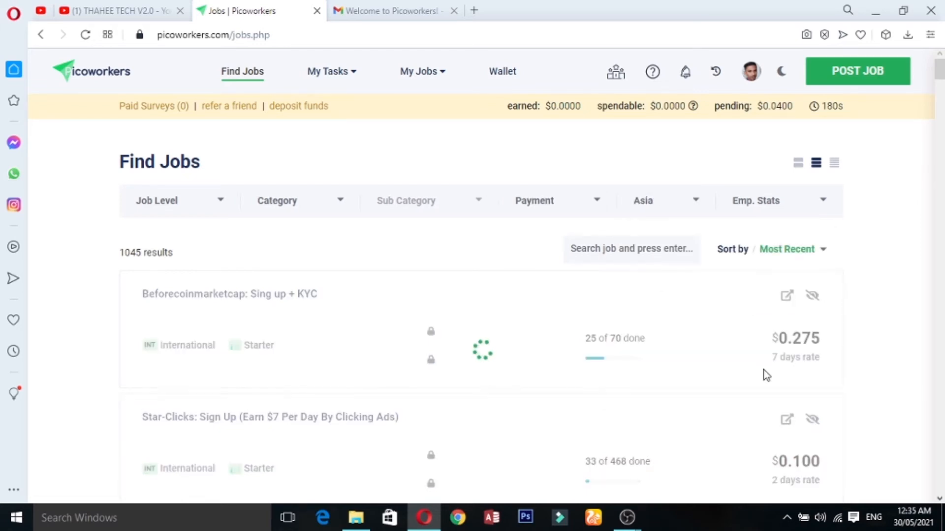
Filter the job list to the Starter job level.
left_click(193, 211)
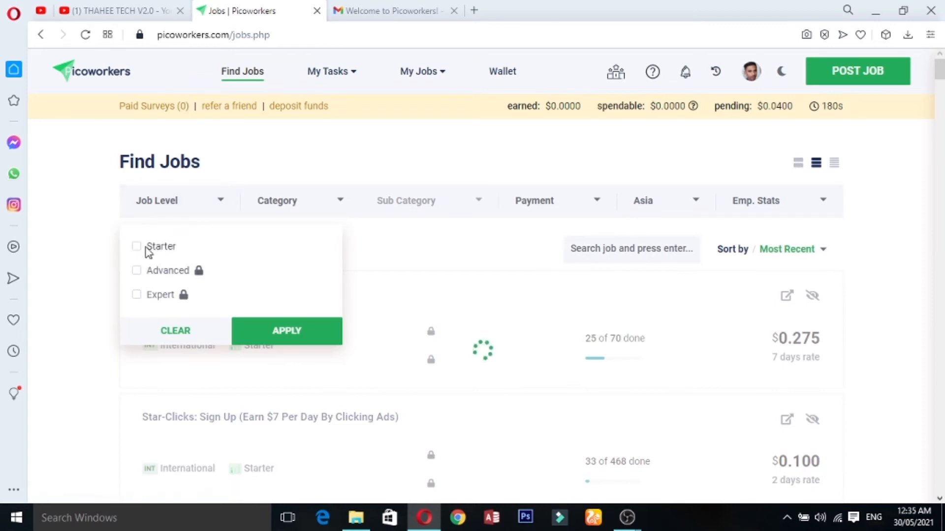
left_click(201, 246)
left_click(285, 331)
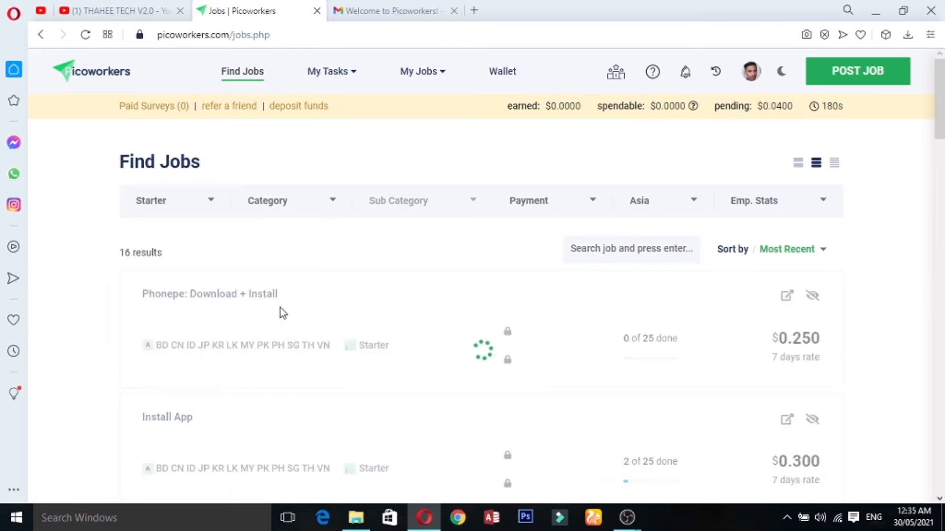
Look through the filtered Asia jobs and open the Install App job that pays $0.300.
scroll(280, 308, "down", 3)
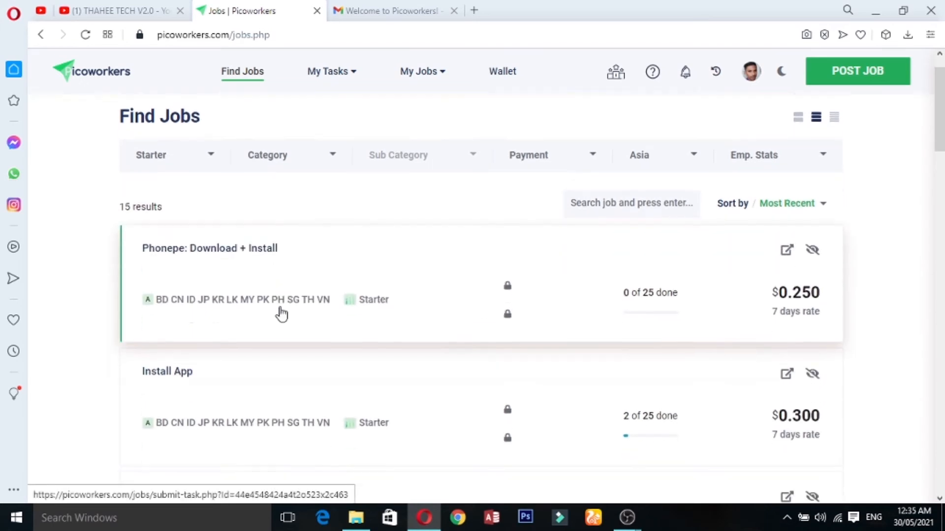
scroll(282, 313, "down", 3)
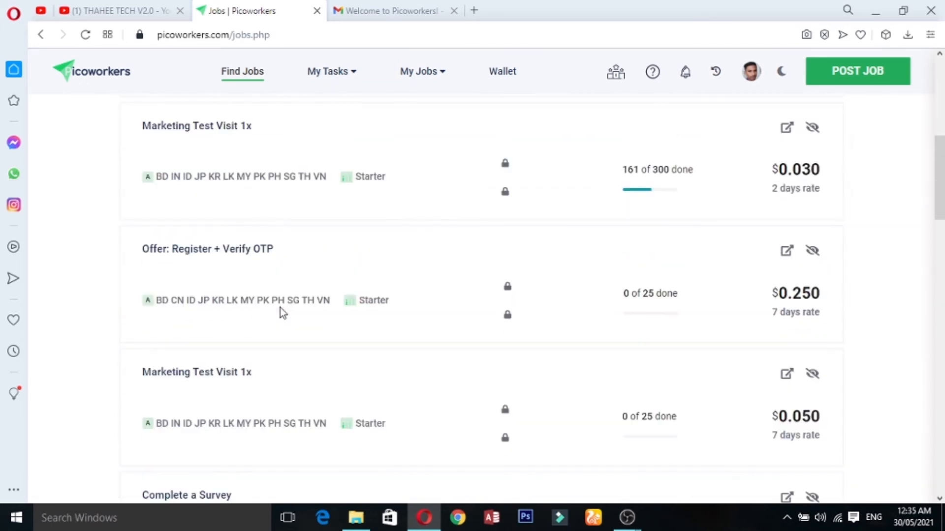
scroll(281, 313, "up", 3)
scroll(282, 313, "up", 2)
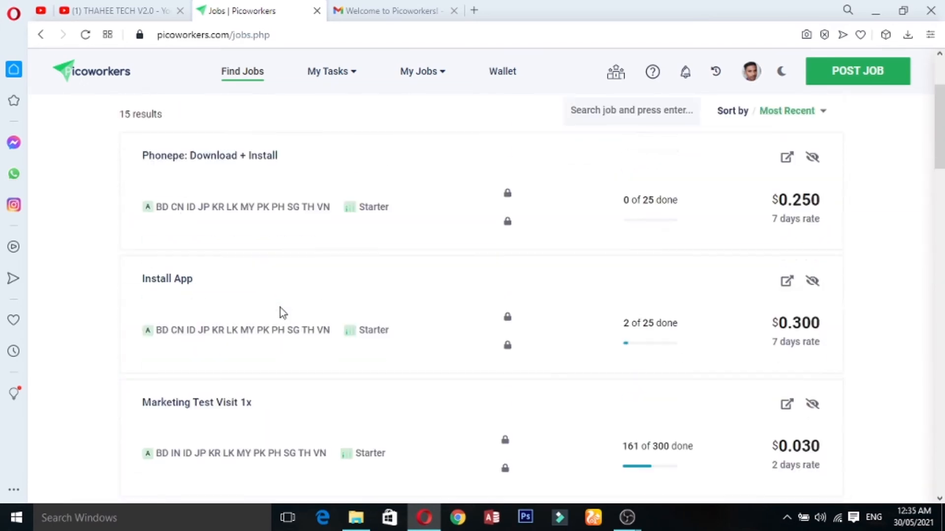
left_click(180, 298)
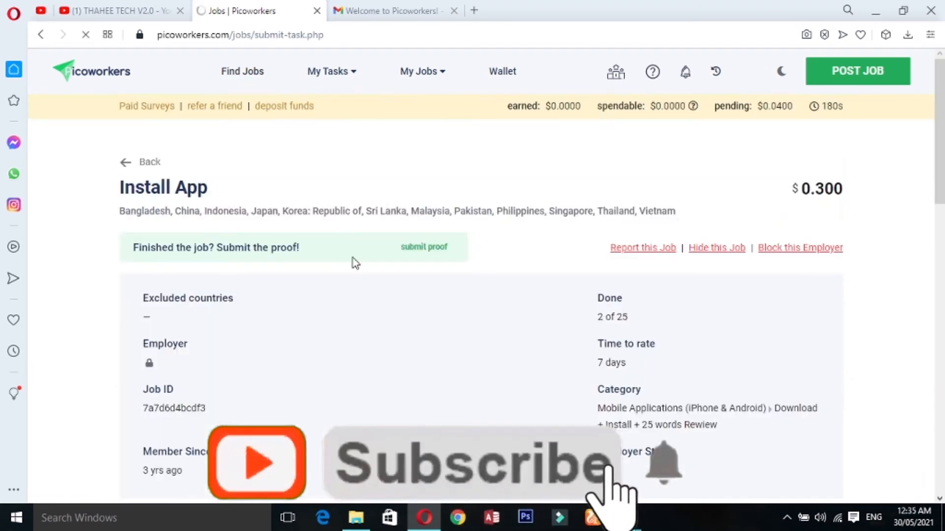
Examine the Install App job's eligible countries and its details, including time to rate, category and employer information.
scroll(353, 256, "down", 2)
scroll(354, 261, "up", 1)
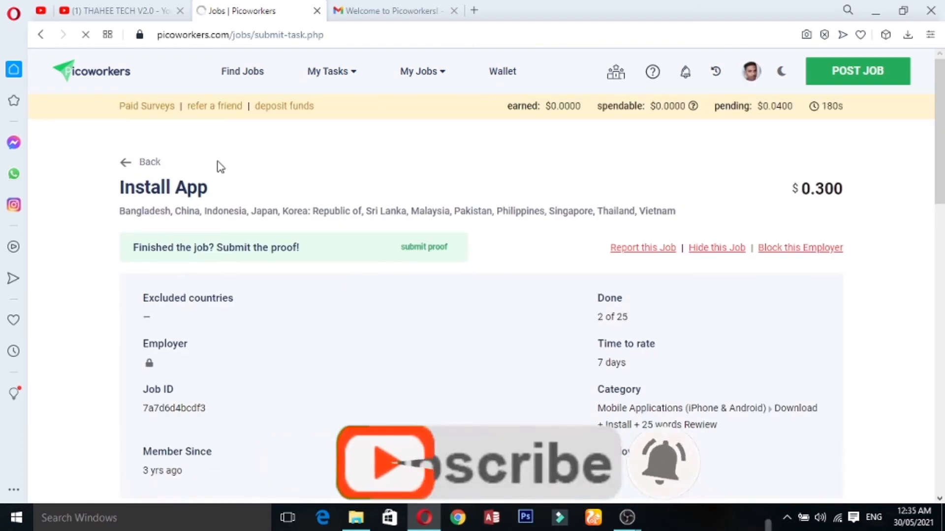
left_click_drag(208, 190, 686, 214)
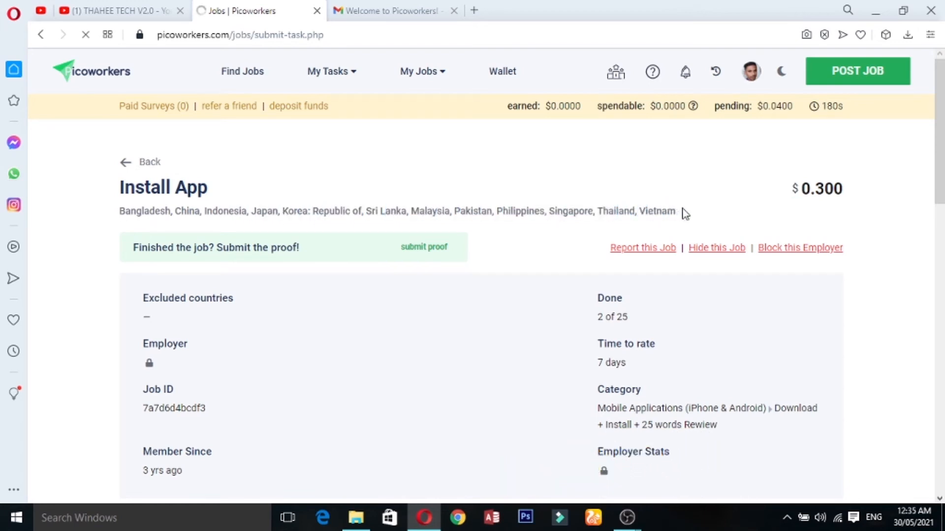
scroll(117, 211, "down", 2)
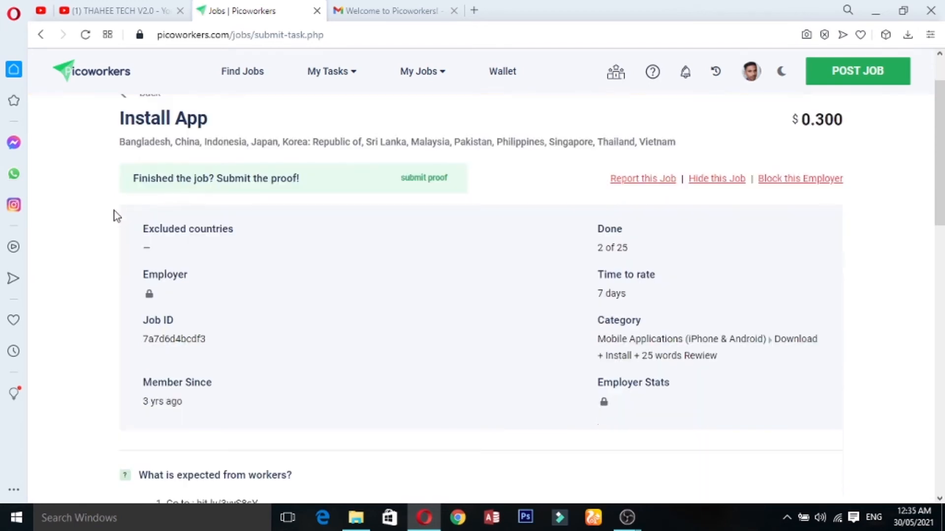
left_click_drag(116, 209, 542, 393)
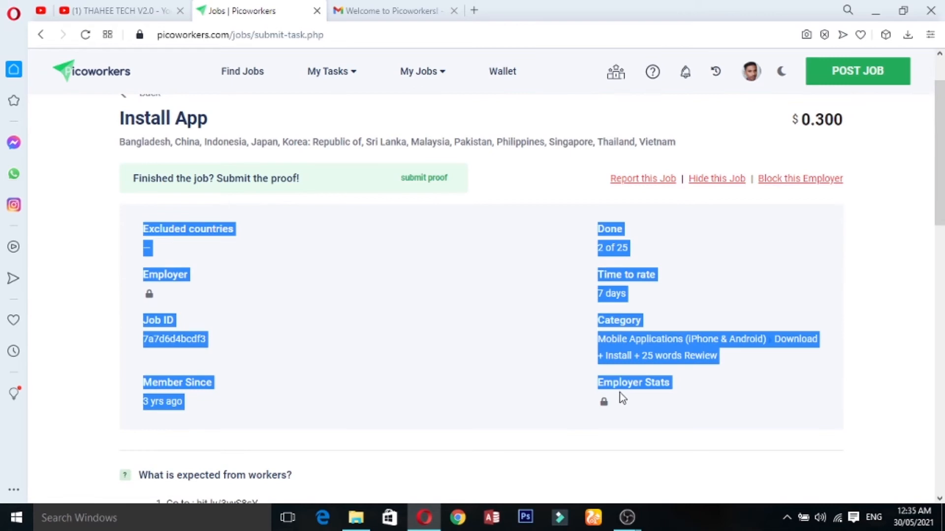
left_click_drag(665, 397, 665, 394)
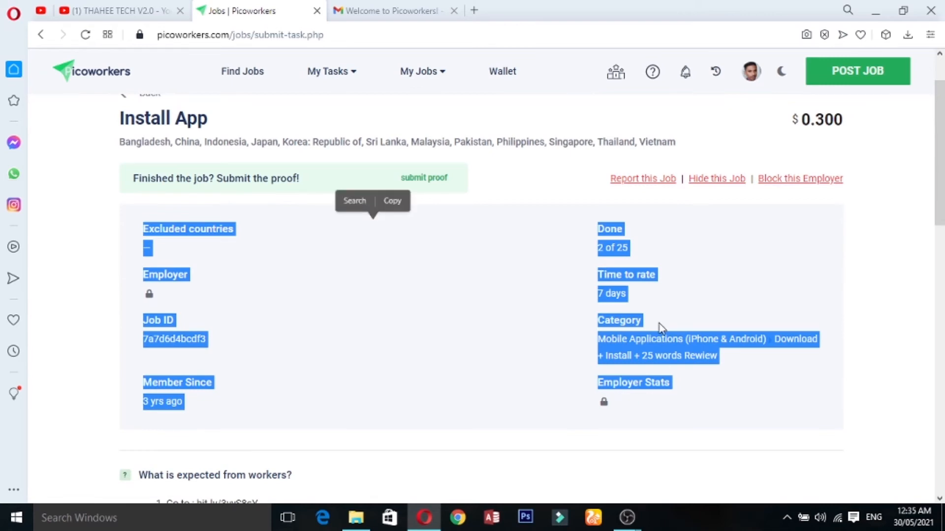
scroll(343, 269, "down", 4)
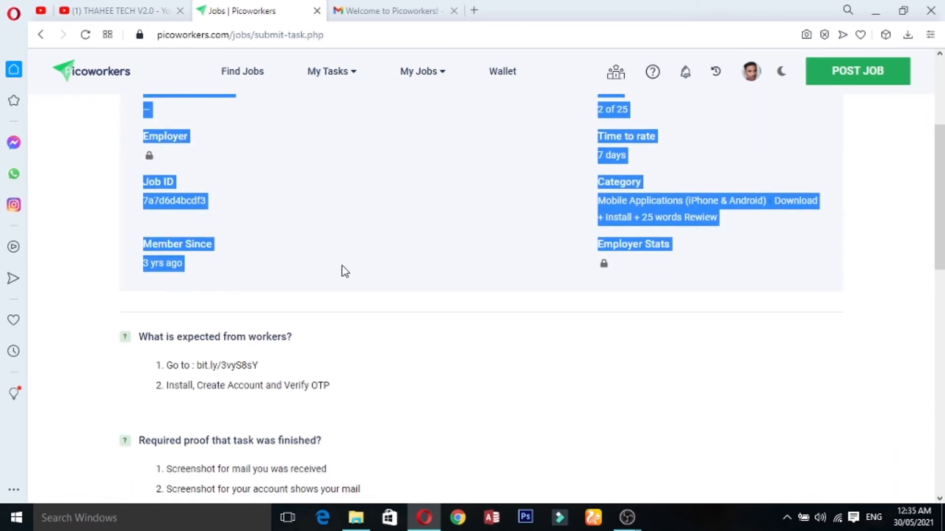
Read what the Install App job expects from workers, including the link to visit, account creation and OTP verification.
scroll(343, 271, "down", 2)
left_click(292, 279)
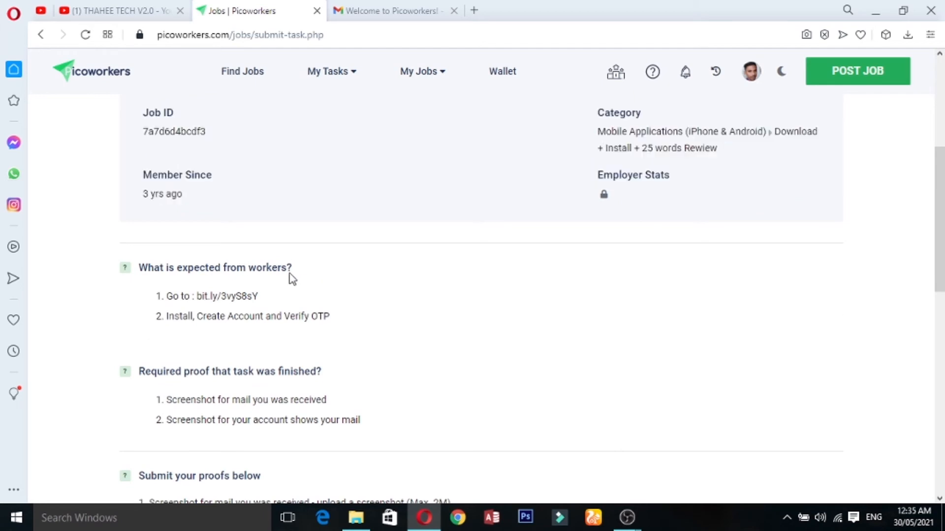
left_click_drag(114, 259, 272, 169)
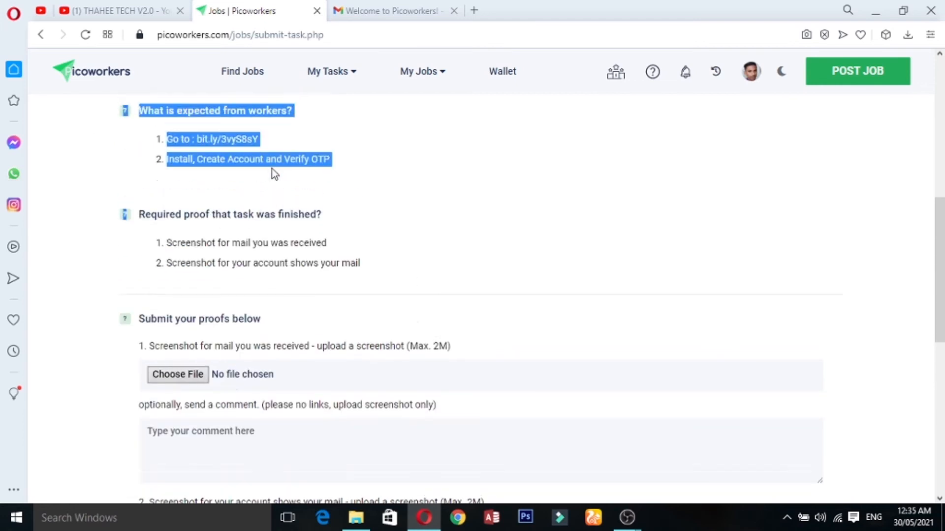
left_click(187, 211)
scroll(295, 247, "up", 3)
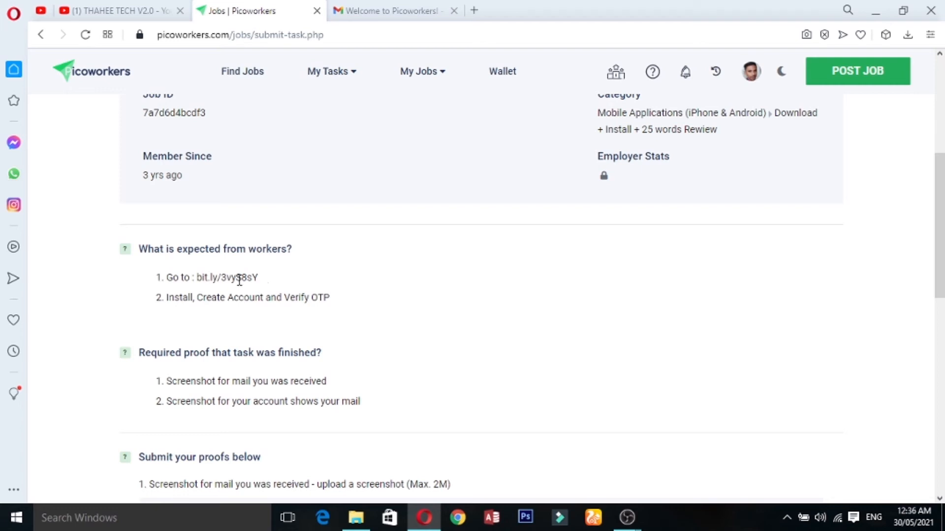
left_click_drag(260, 279, 336, 300)
left_click(213, 297)
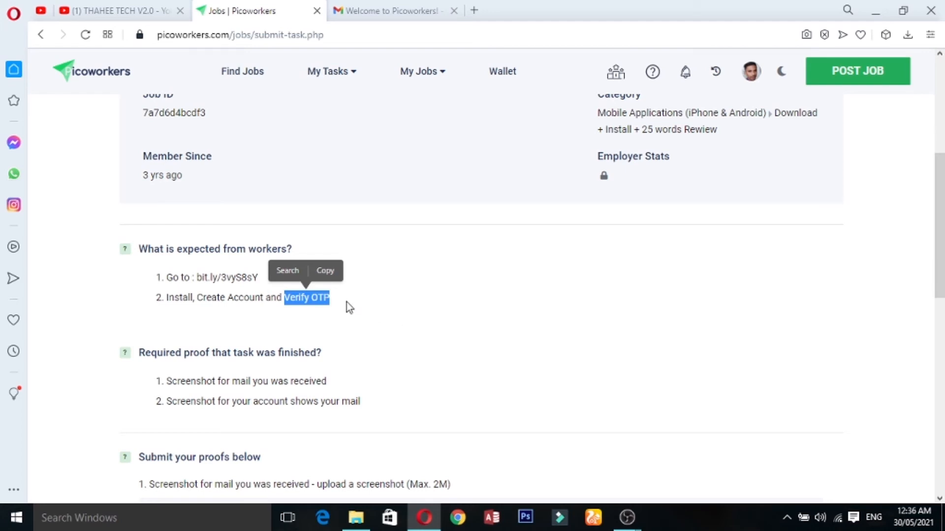
left_click_drag(323, 299, 326, 302)
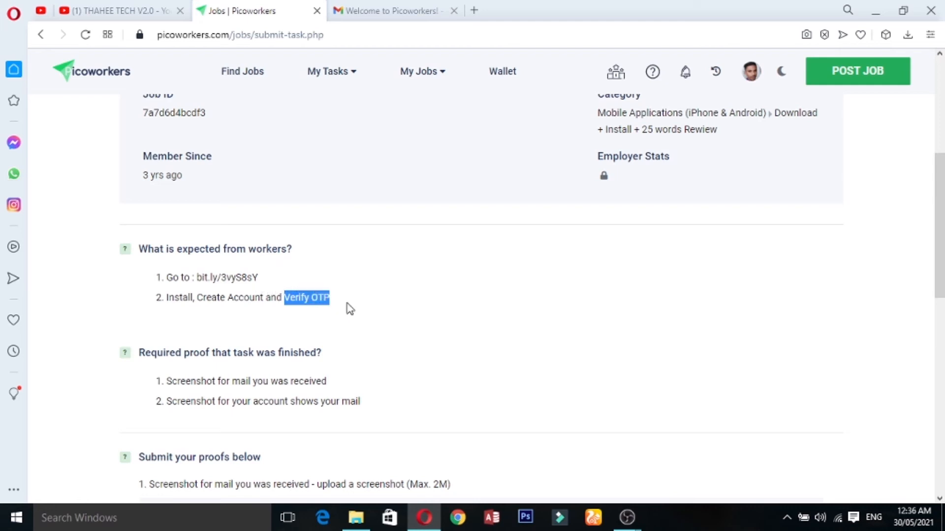
Examine the required proof screenshots and the form for uploading and submitting them.
scroll(365, 313, "down", 3)
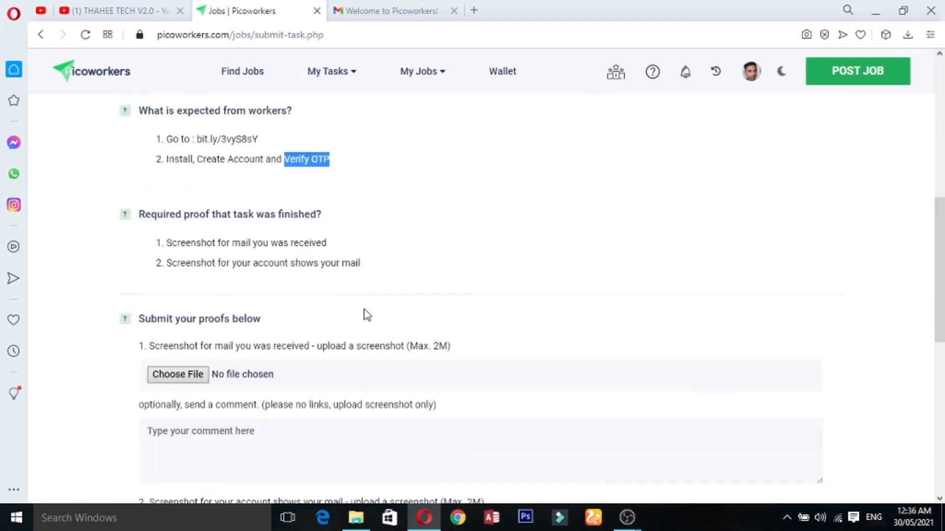
left_click(169, 246)
left_click_drag(327, 243, 166, 243)
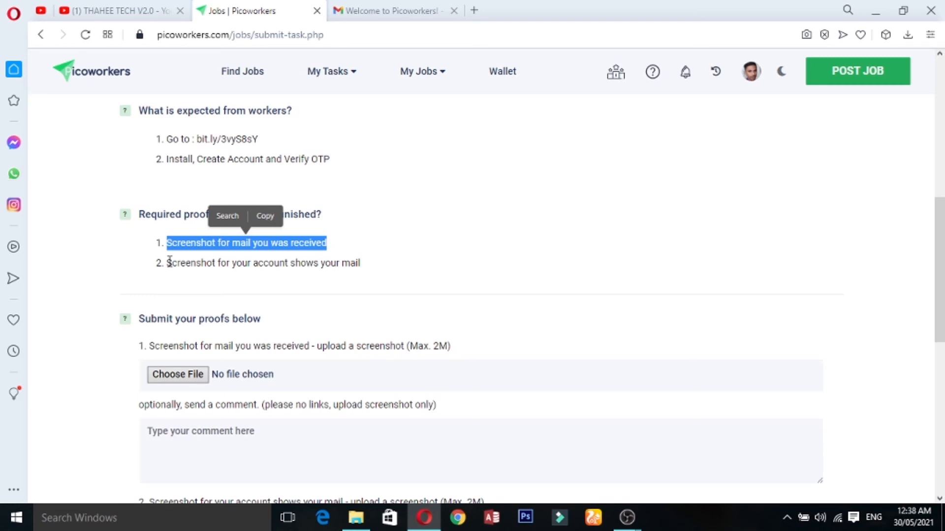
scroll(248, 244, "down", 3)
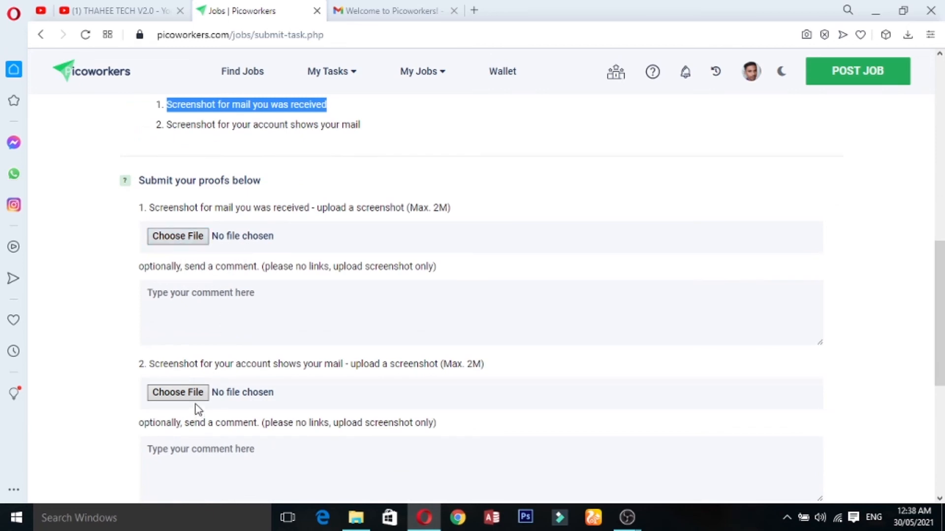
scroll(192, 394, "down", 3)
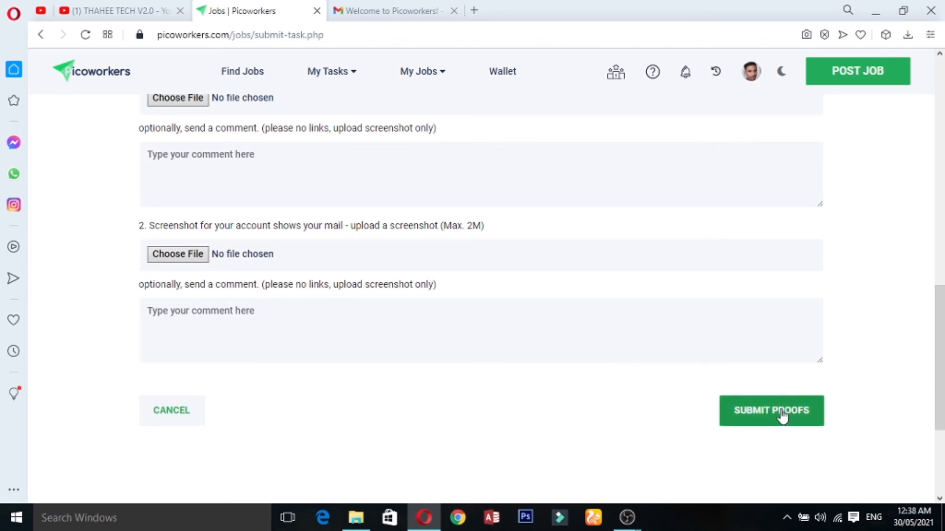
left_click(782, 416)
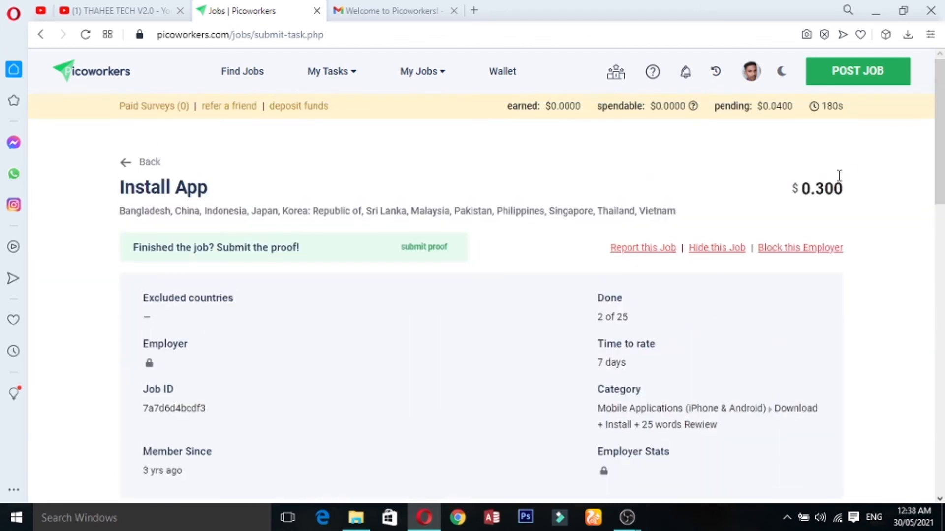
Check the Install App job's payment against the account's earned balance and open the Wallet page.
left_click_drag(843, 193, 820, 193)
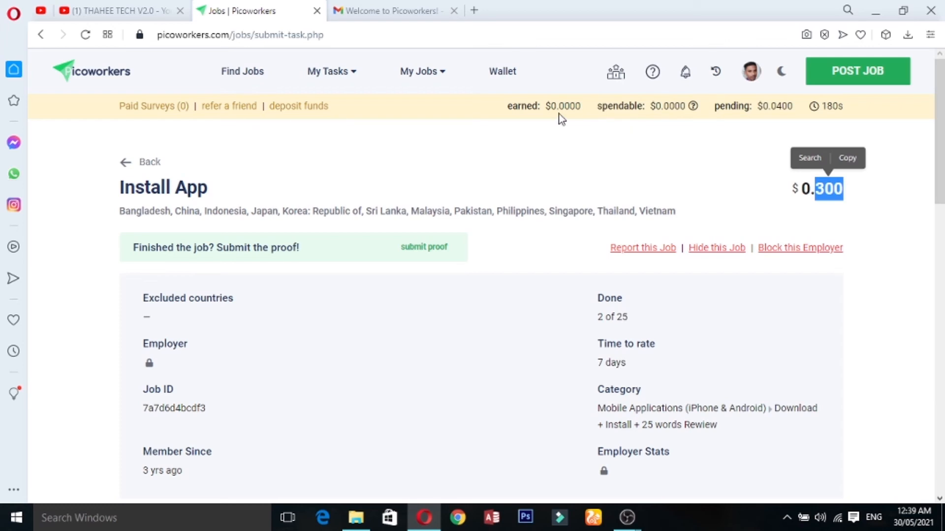
left_click_drag(520, 106, 582, 106)
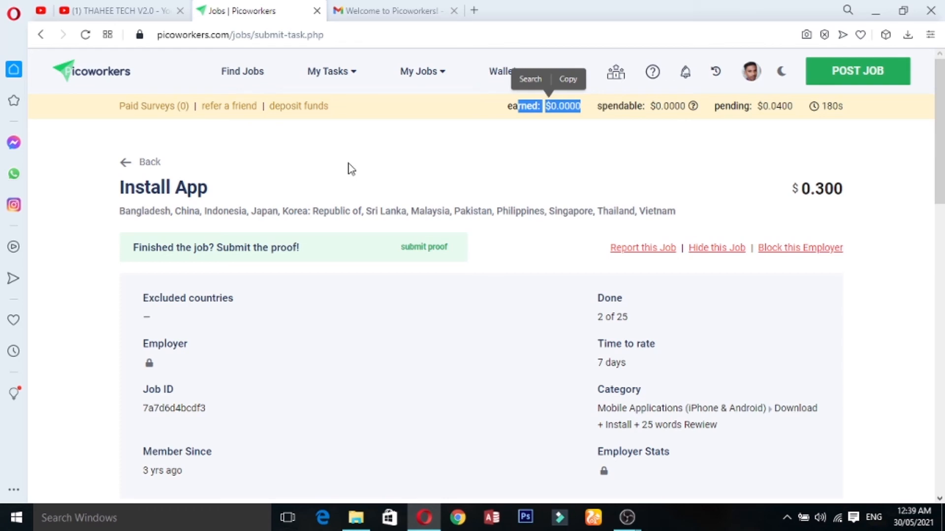
left_click(502, 74)
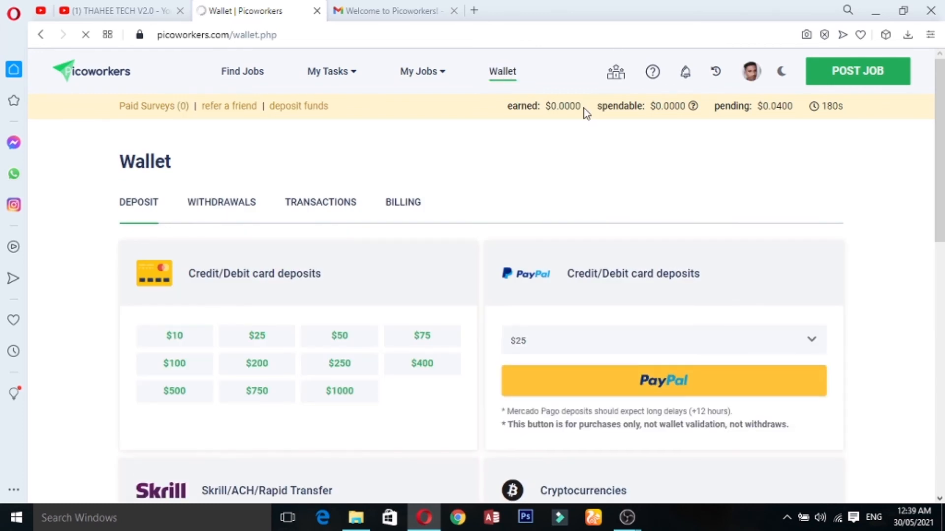
left_click_drag(579, 106, 555, 109)
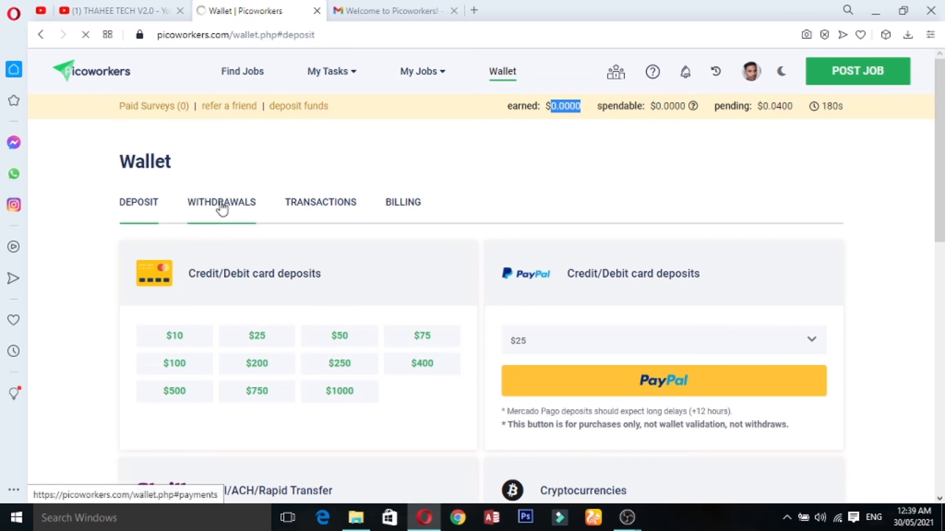
Review the credit/debit card and PayPal deposit options in the wallet.
left_click(394, 276)
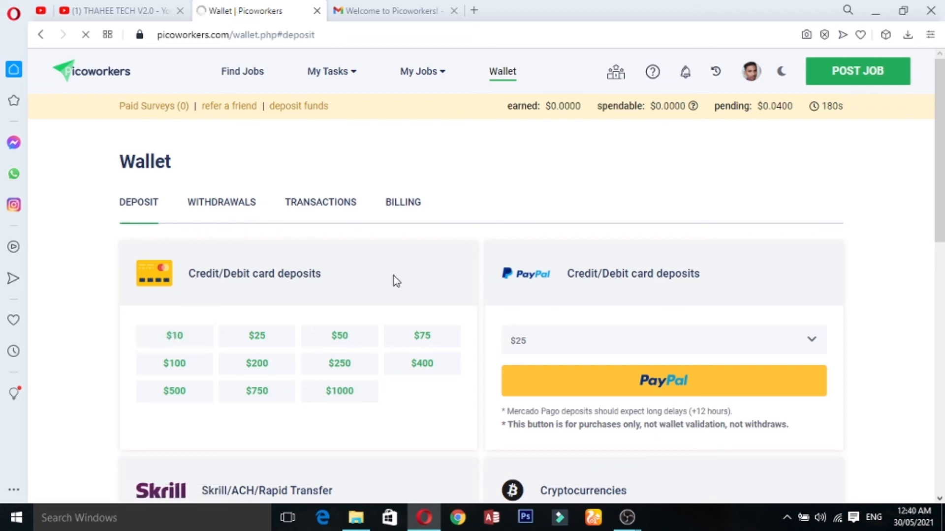
left_click_drag(394, 276, 179, 274)
scroll(540, 268, "down", 4)
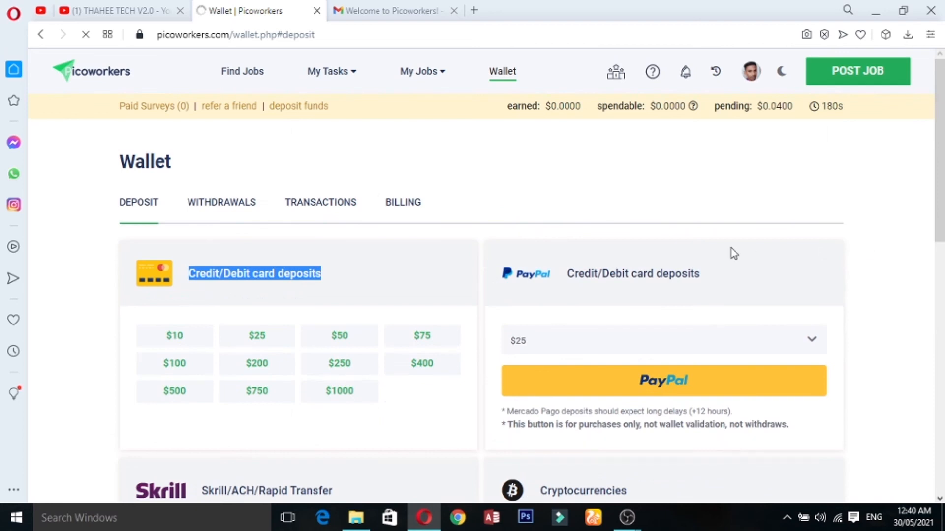
left_click_drag(713, 273, 394, 285)
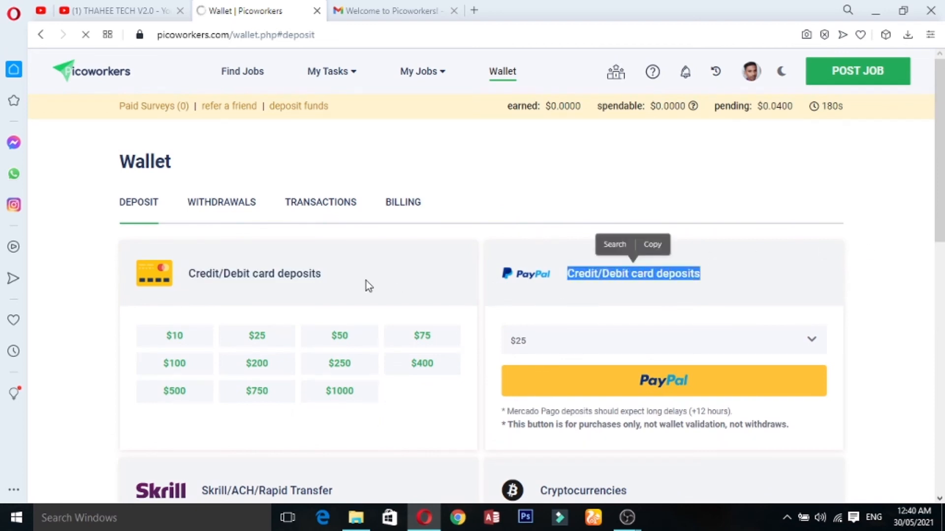
left_click_drag(322, 274, 168, 274)
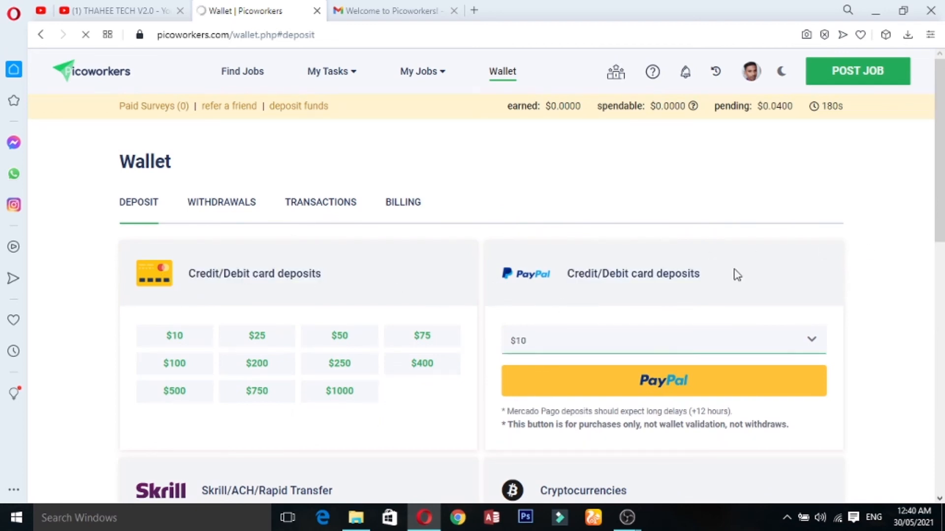